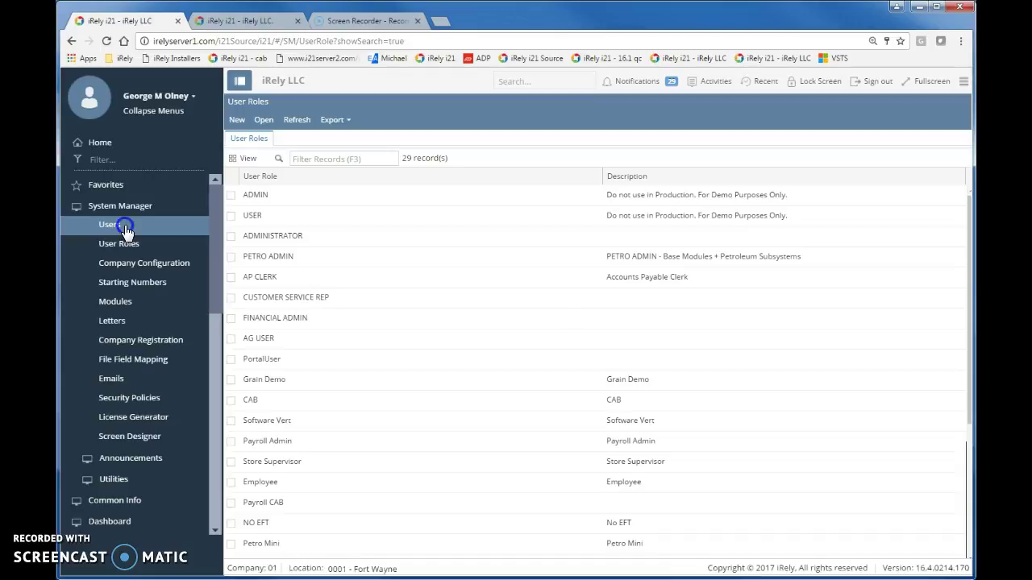
View the list of users, and open the ADMIN record from the user roles list
click(125, 226)
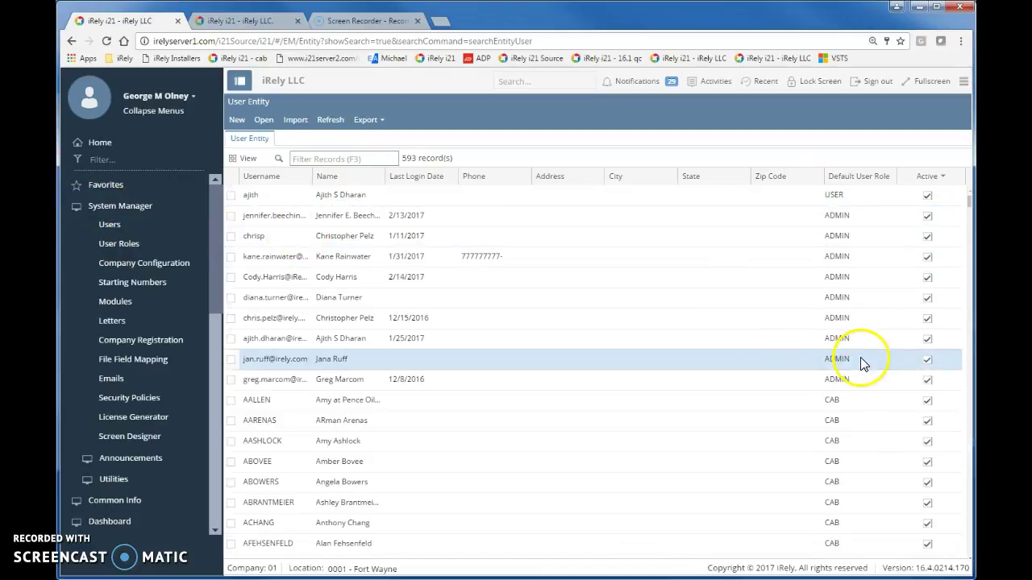
click(131, 253)
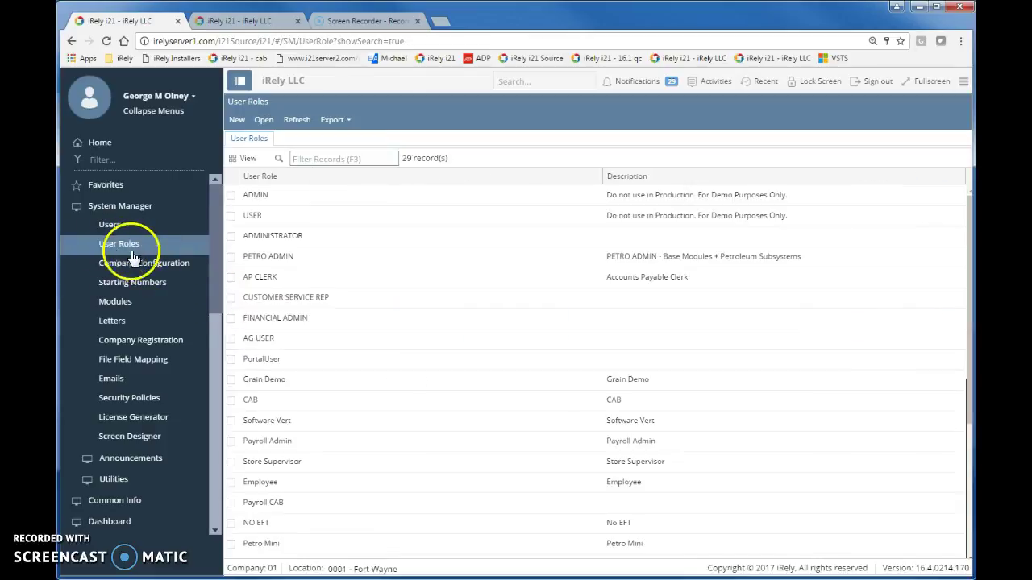
double_click(286, 197)
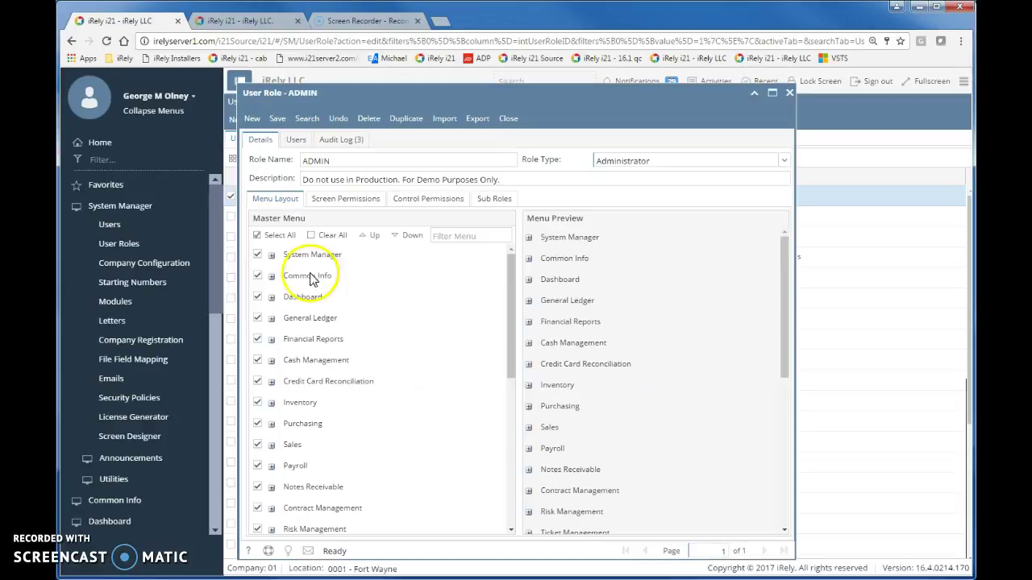
Expand General Ledger in the ADMIN role's master menu, exclude GL Account Detail and include it again
click(273, 319)
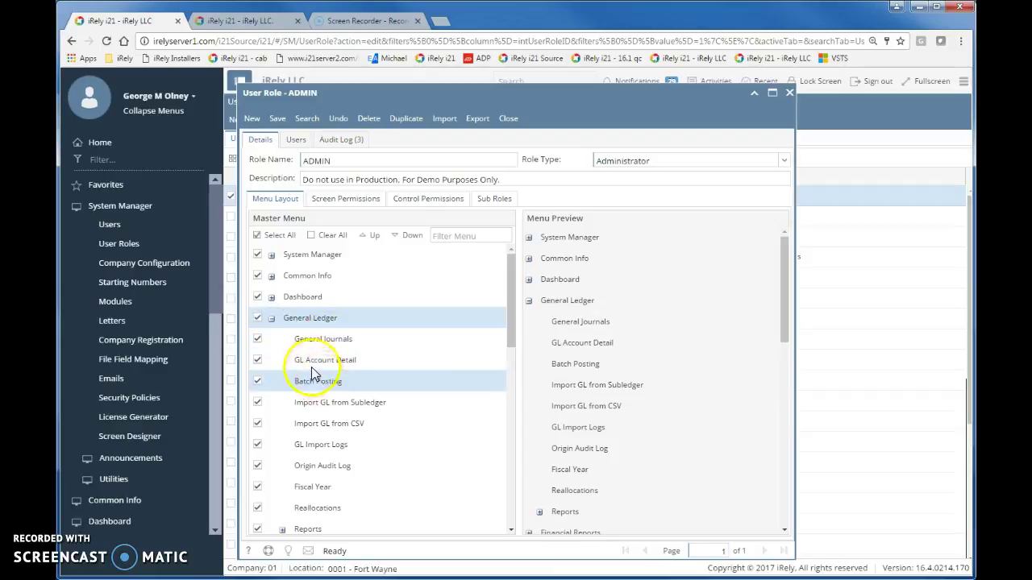
click(258, 361)
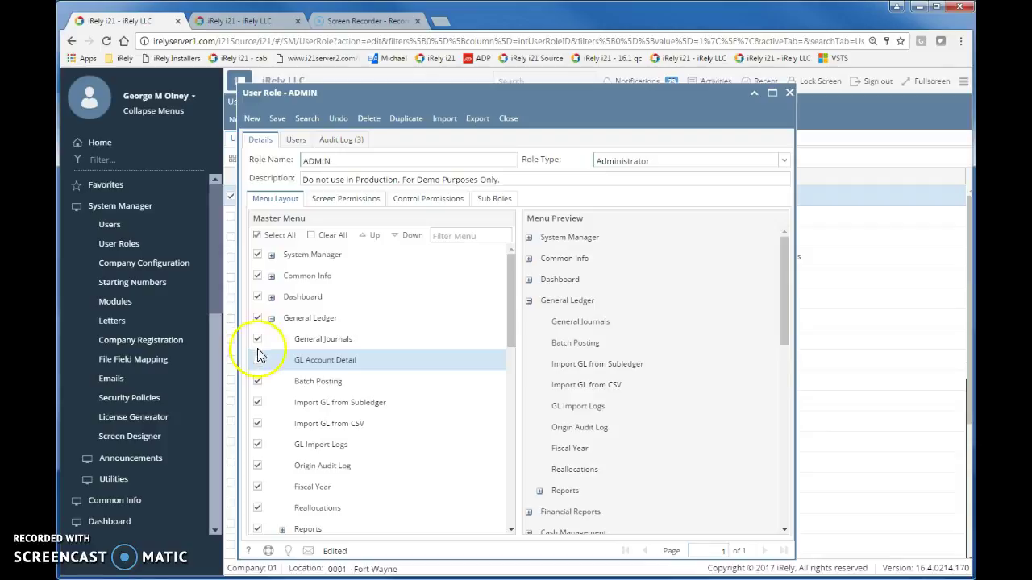
click(257, 339)
click(258, 363)
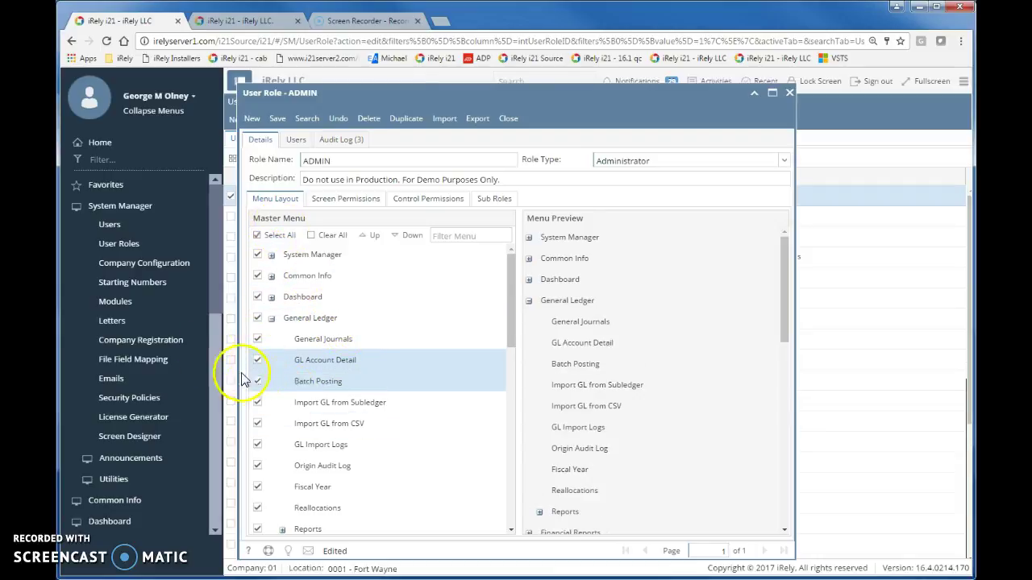
Browse the screens that can be added to the ADMIN role's screen permissions
click(362, 198)
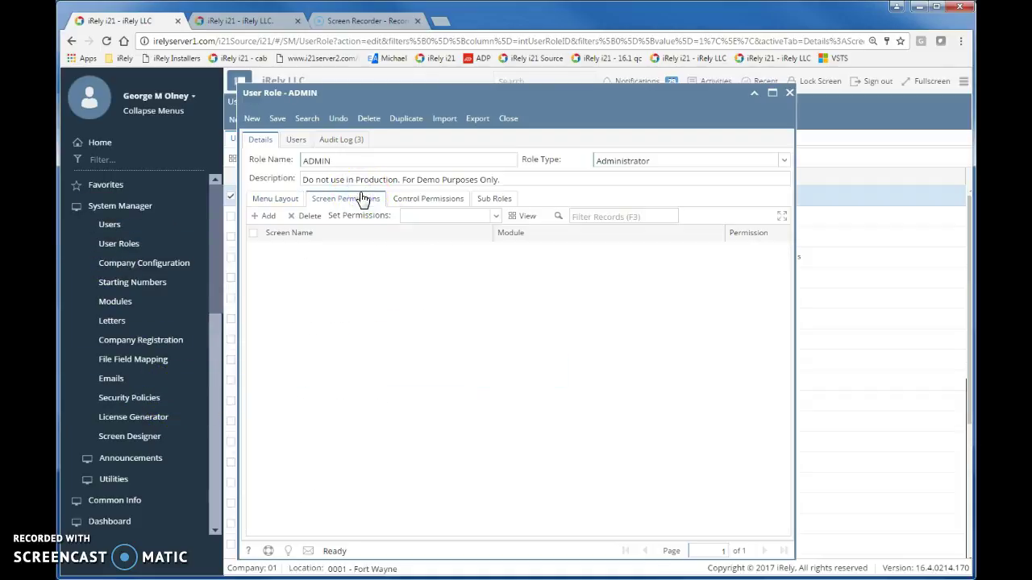
click(268, 216)
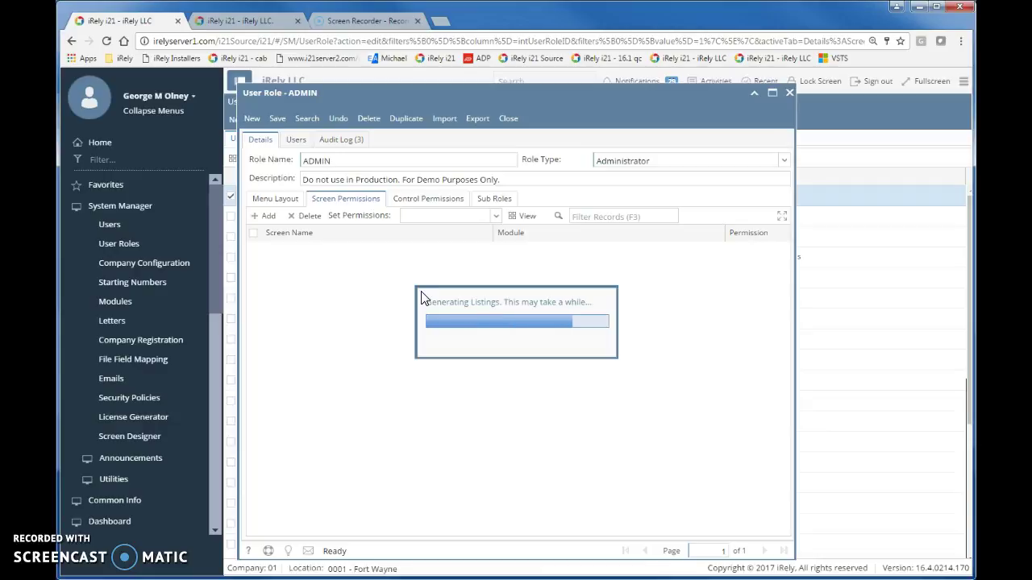
click(368, 257)
Collapse System Manager to view the other modules, and expand it again
click(171, 501)
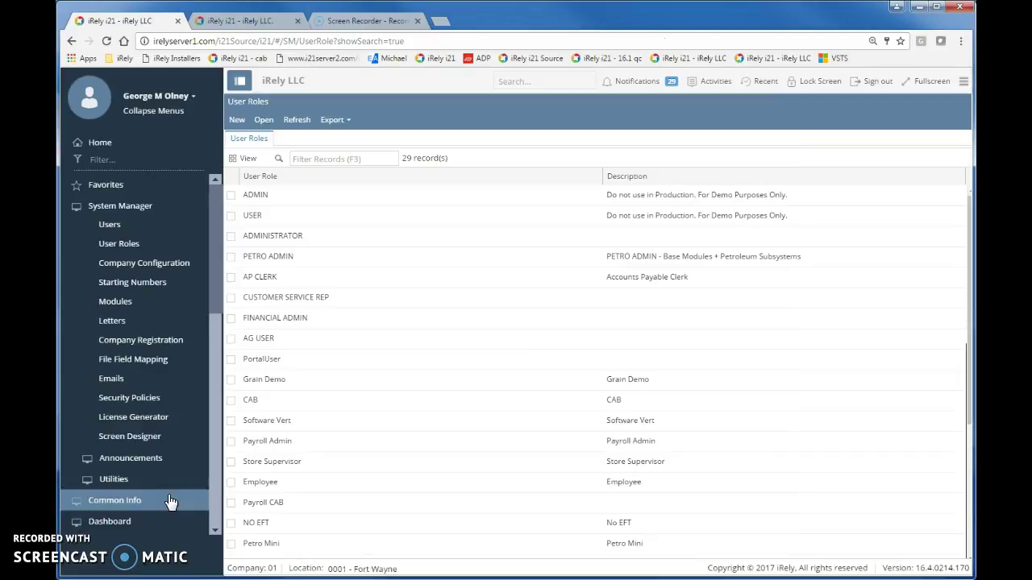
click(173, 459)
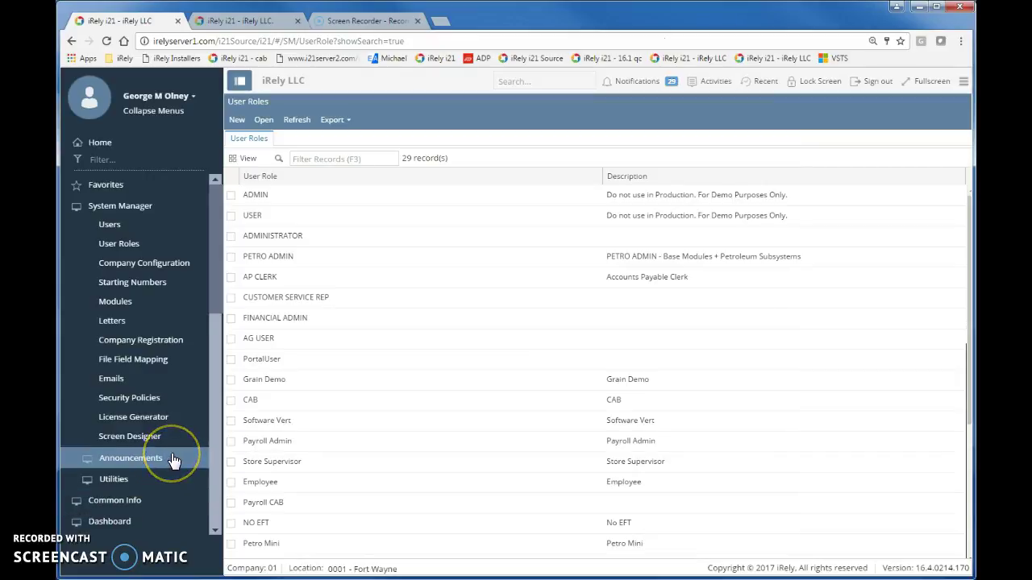
click(122, 206)
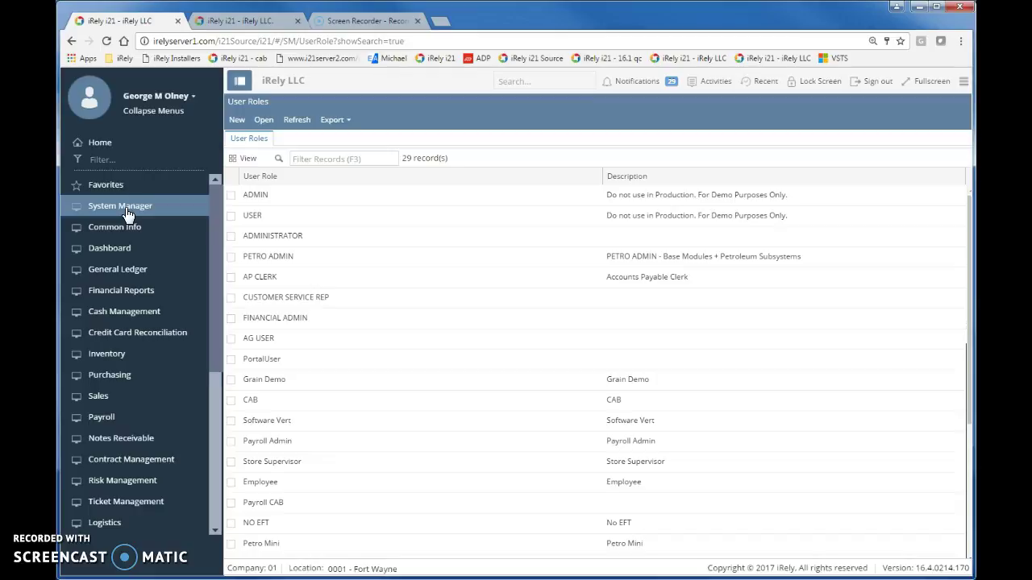
click(125, 210)
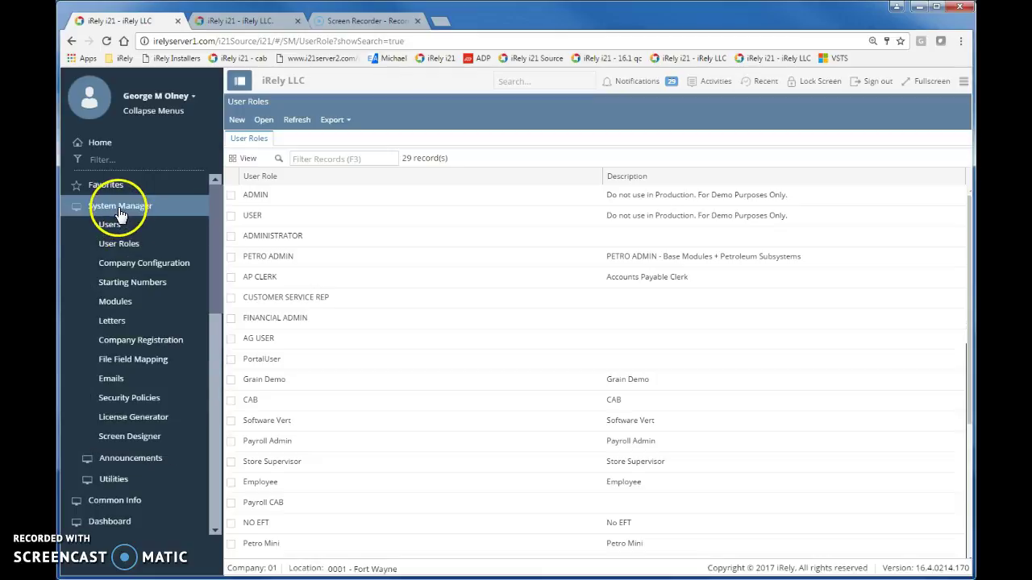
Open the first record in the users list and show its user account details
click(121, 244)
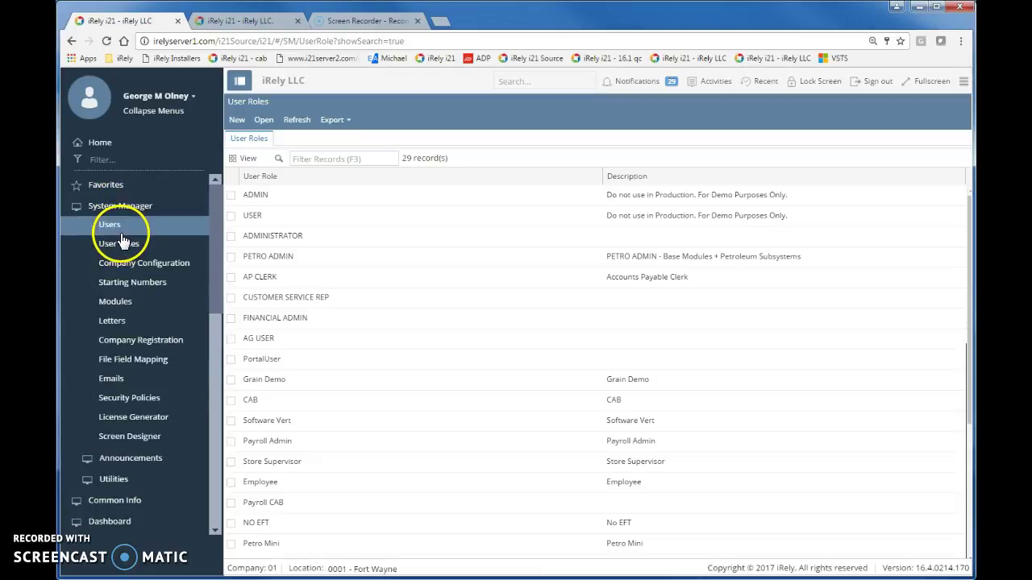
click(123, 229)
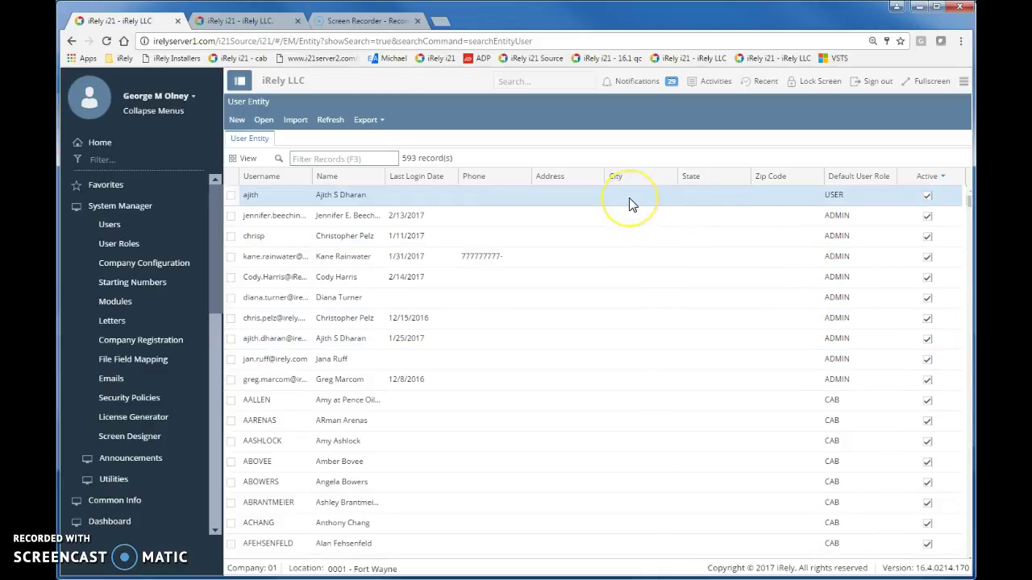
double_click(468, 200)
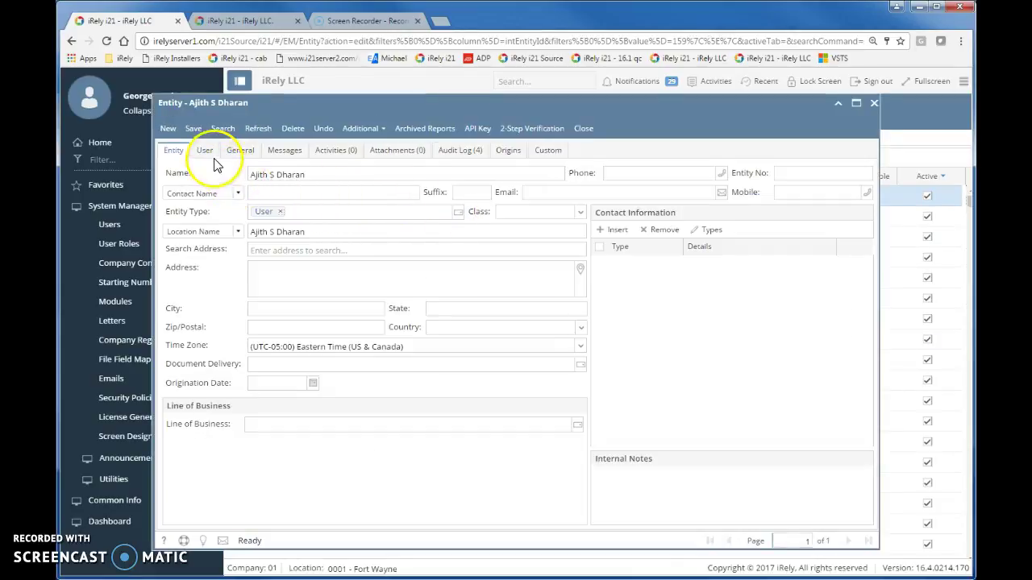
click(205, 152)
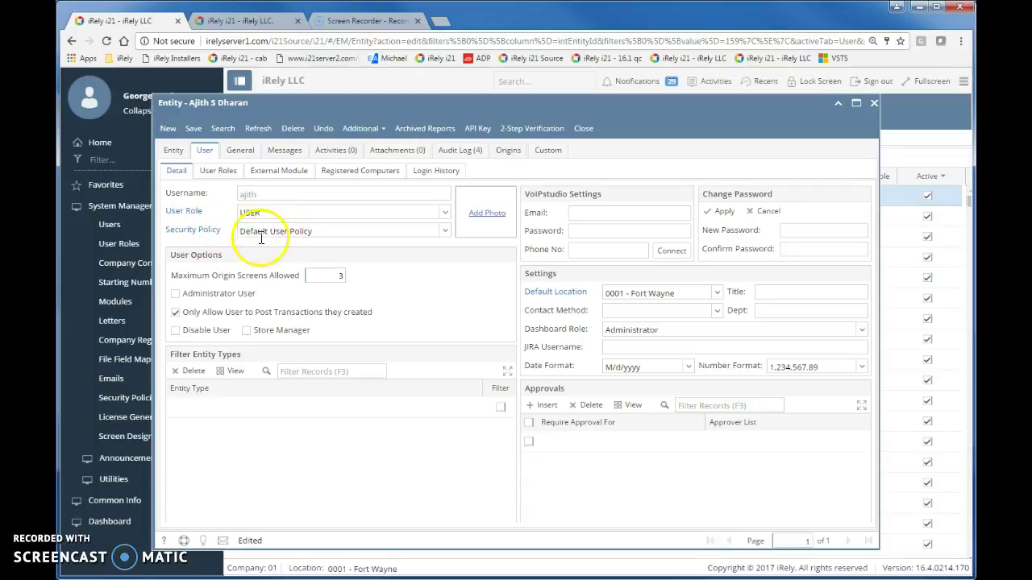
Open the user's Default User Policy, review the After Hours Login options and close the policy
click(216, 234)
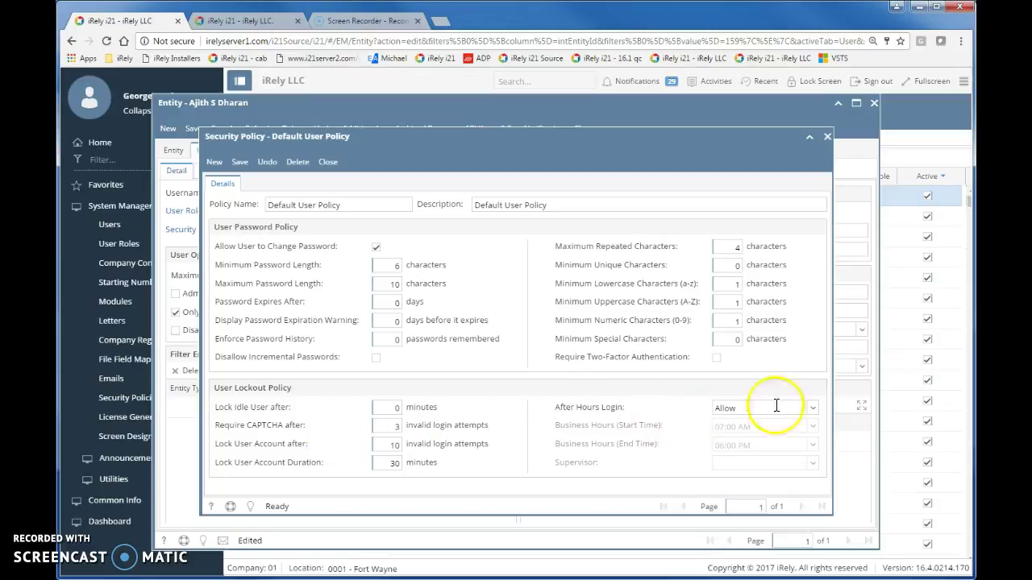
click(812, 408)
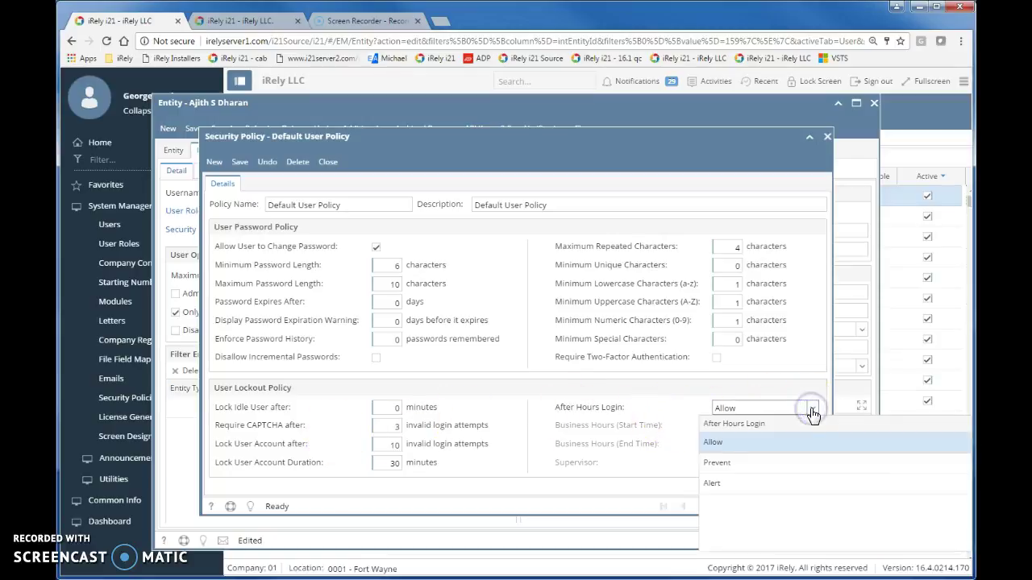
click(813, 415)
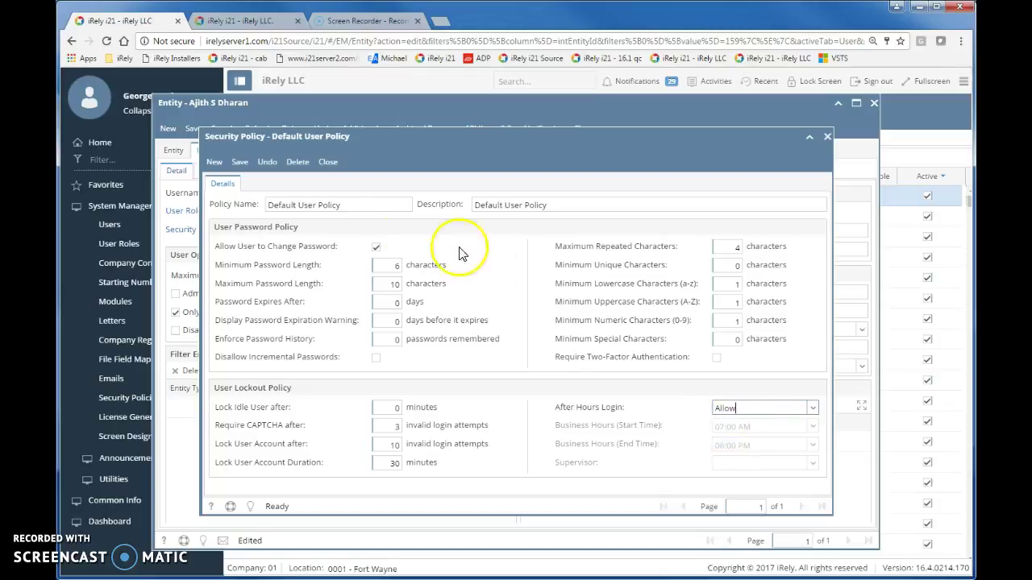
click(327, 161)
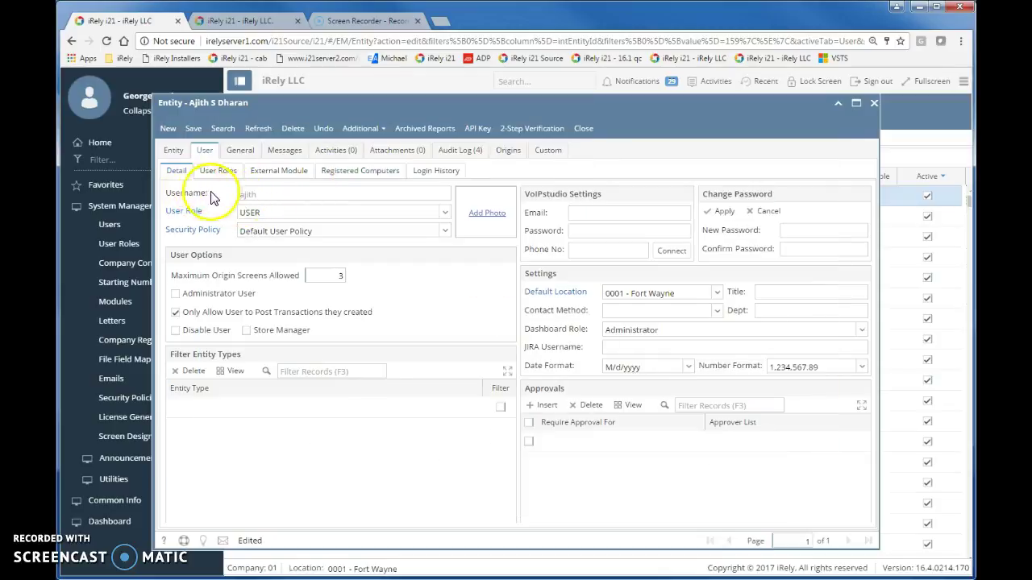
Review the user's login history, registered computers and user roles by location, and close the user record
click(424, 174)
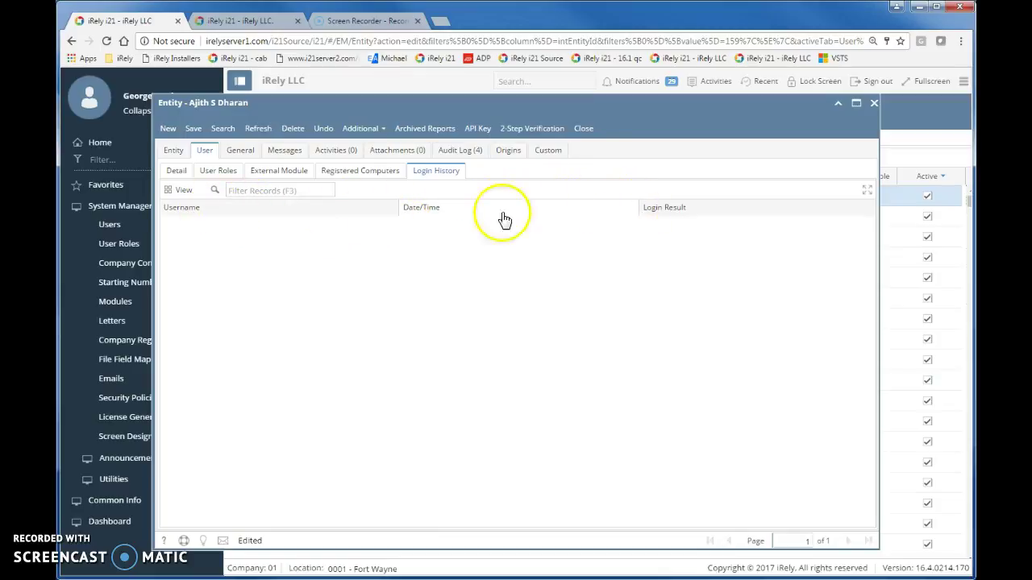
click(360, 179)
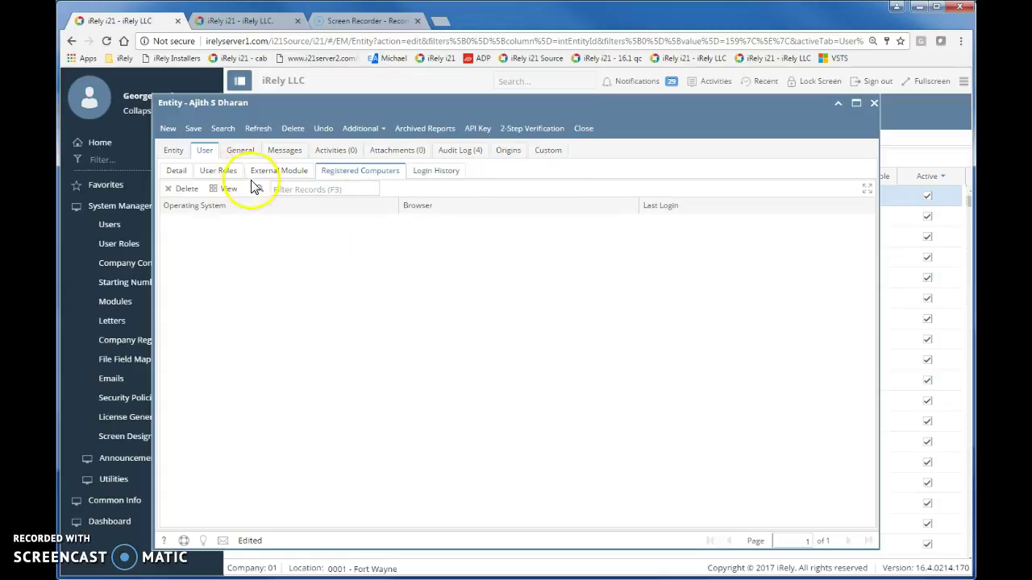
click(176, 175)
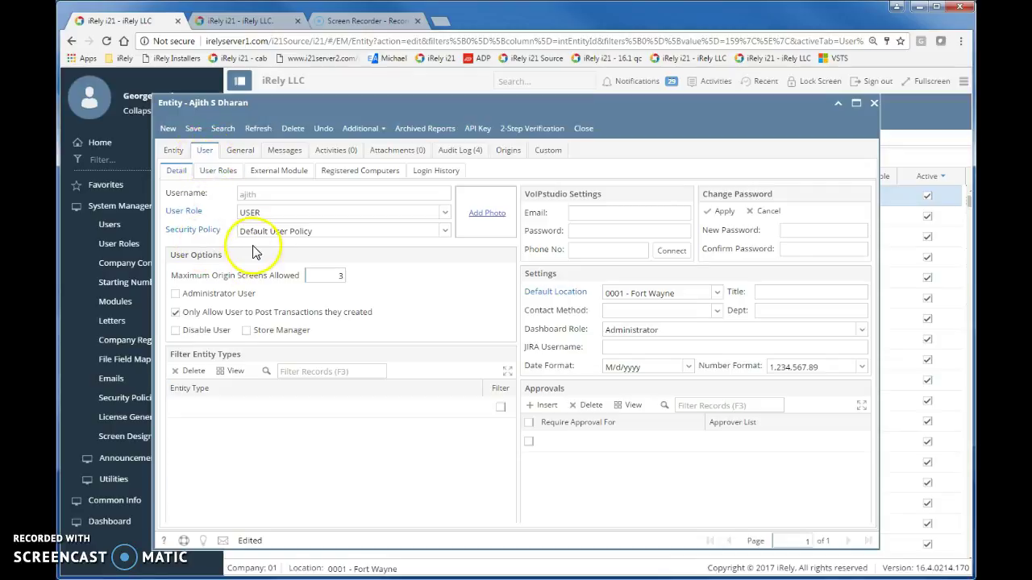
click(215, 172)
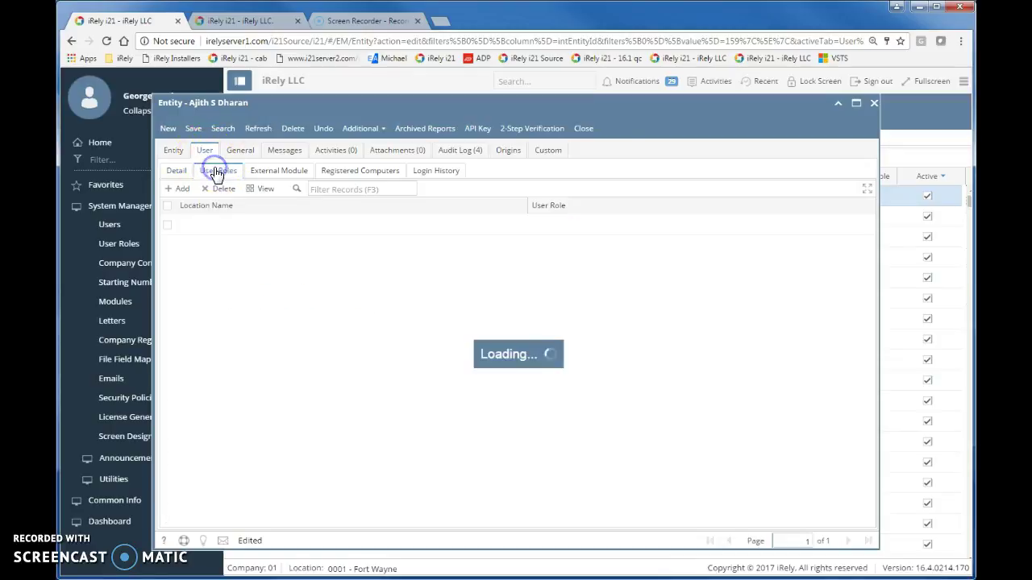
click(182, 173)
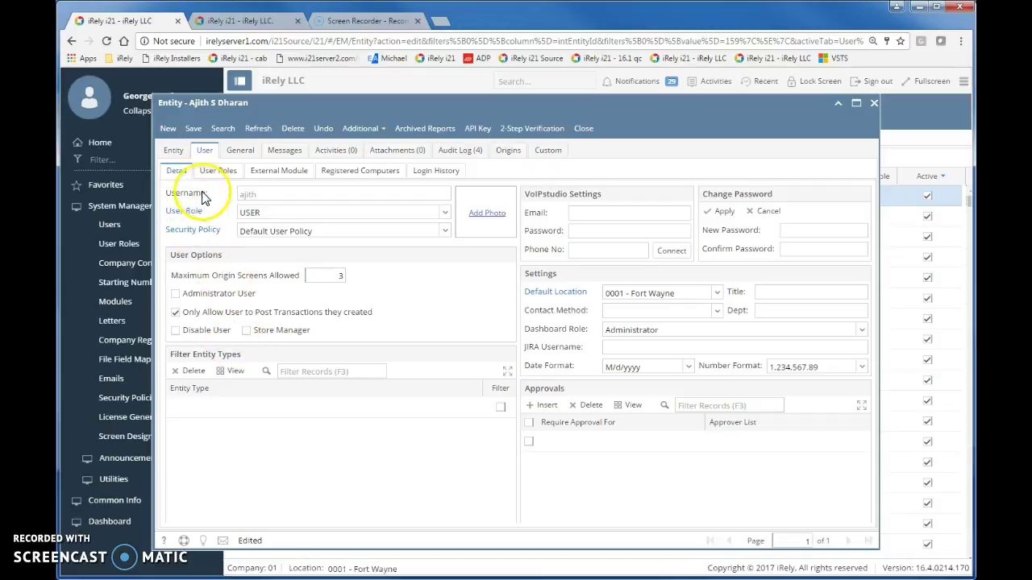
click(580, 129)
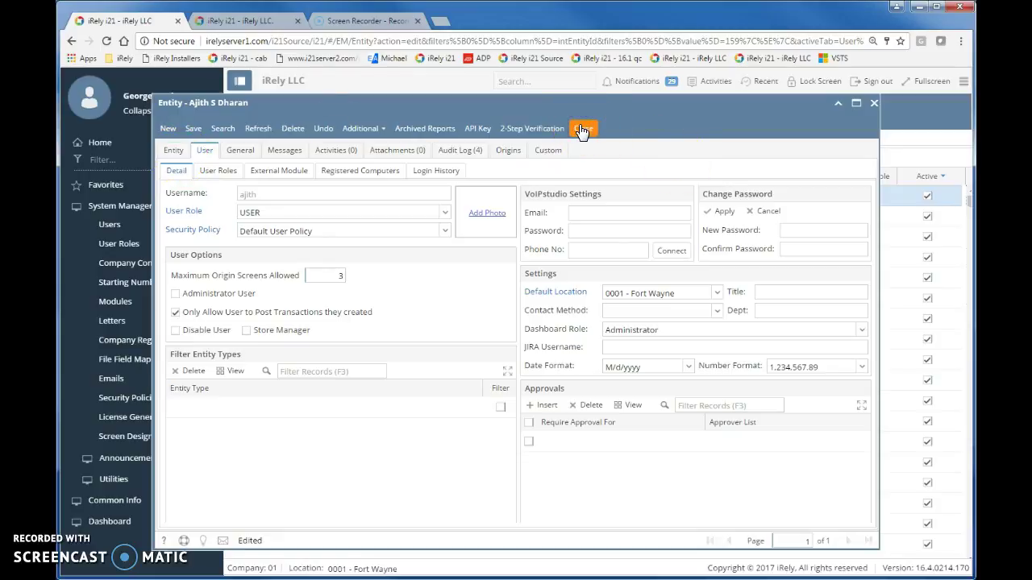
click(580, 129)
click(503, 389)
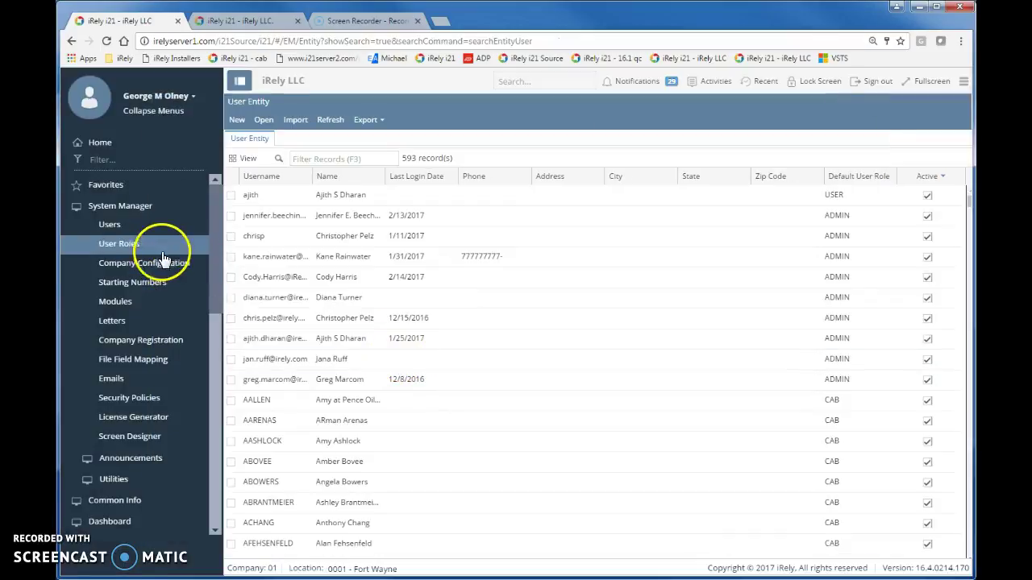
Return to the user roles list and open the ADMIN role
click(157, 243)
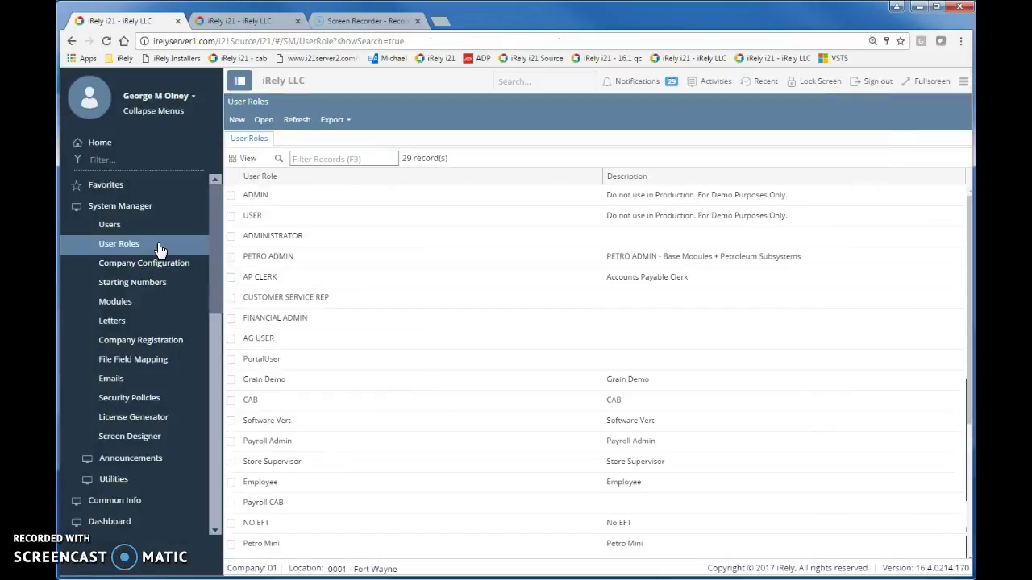
click(337, 197)
double_click(336, 197)
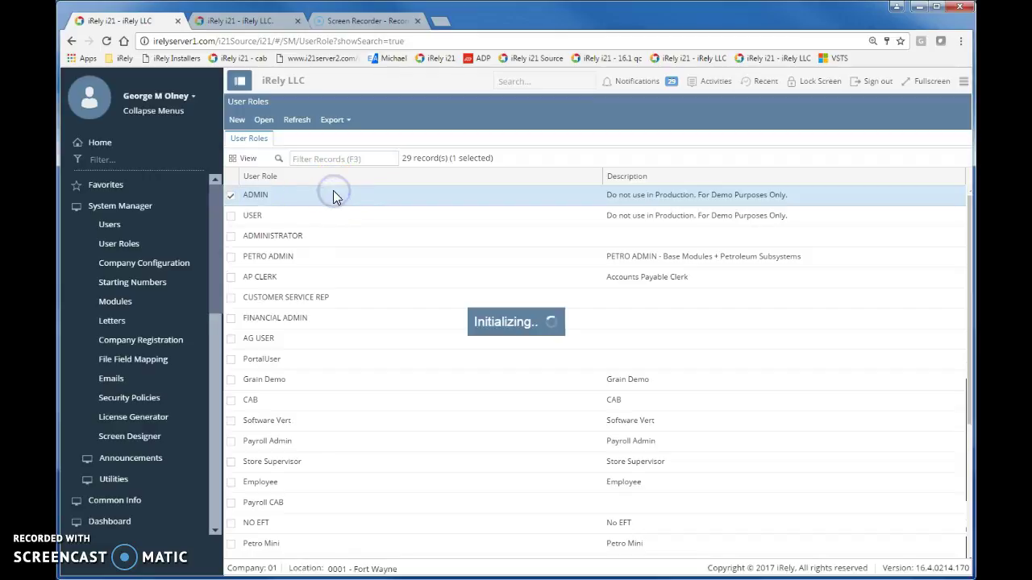
Expand Dashboard in the ADMIN role's master menu and review the users assigned to the role
click(294, 278)
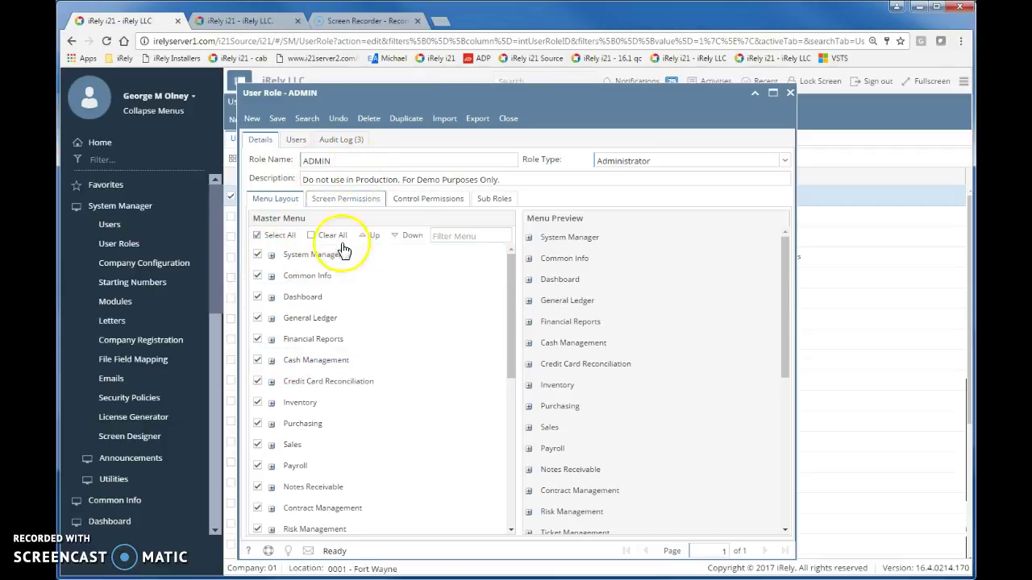
click(271, 298)
click(257, 319)
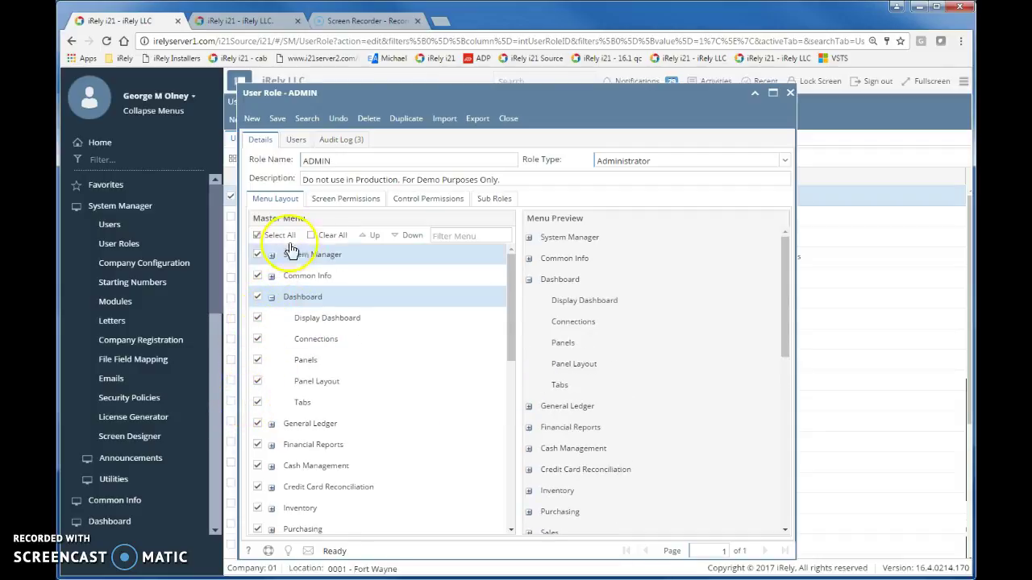
click(288, 143)
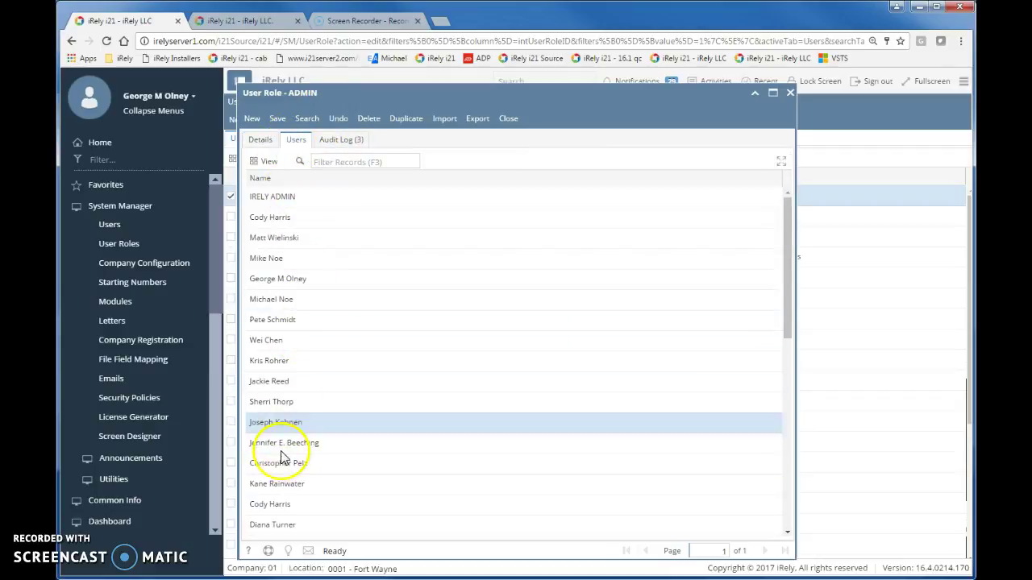
click(261, 141)
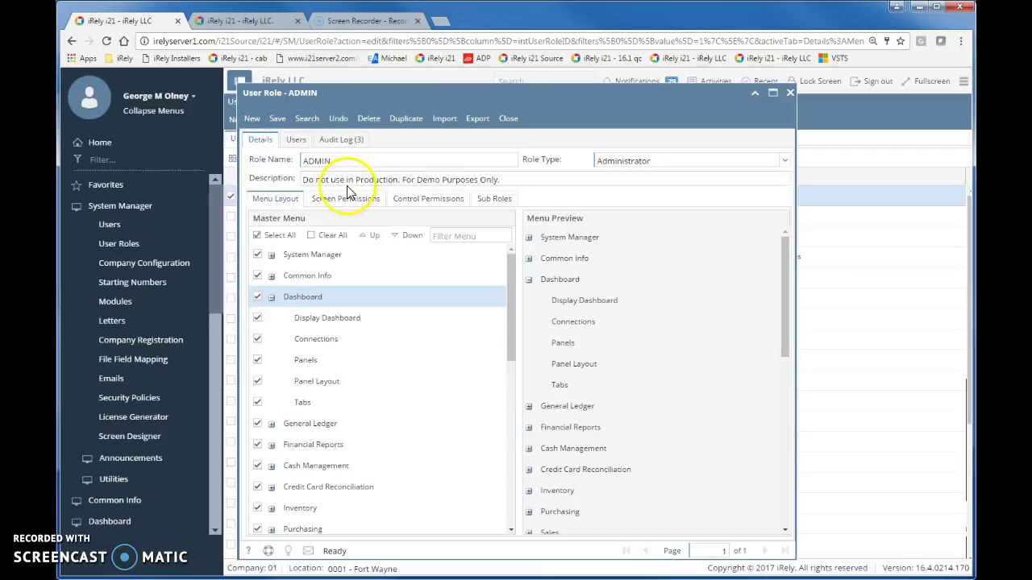
Add the General Journal screen to the ADMIN role's screen permissions and review its available permission levels
click(345, 199)
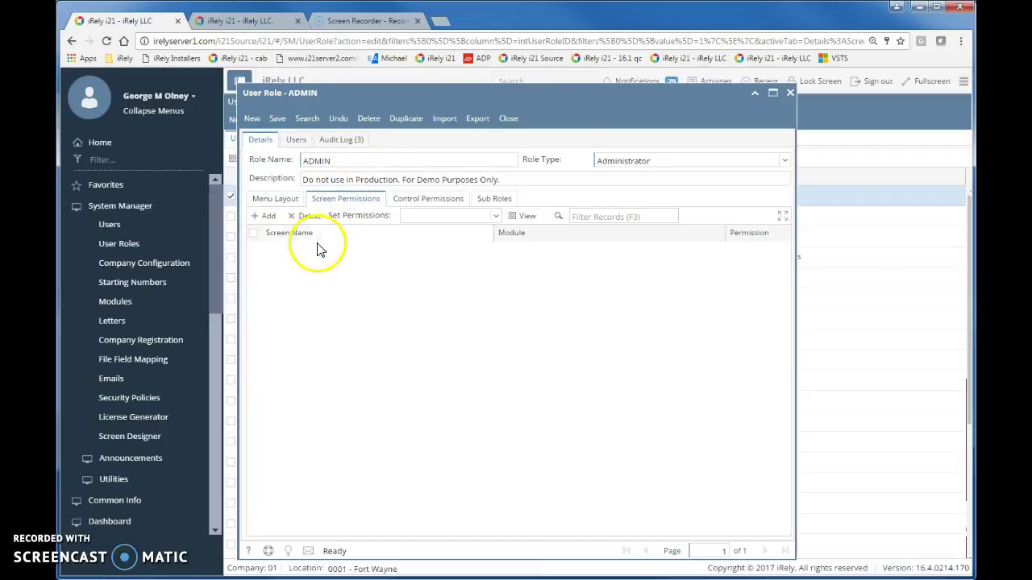
click(261, 217)
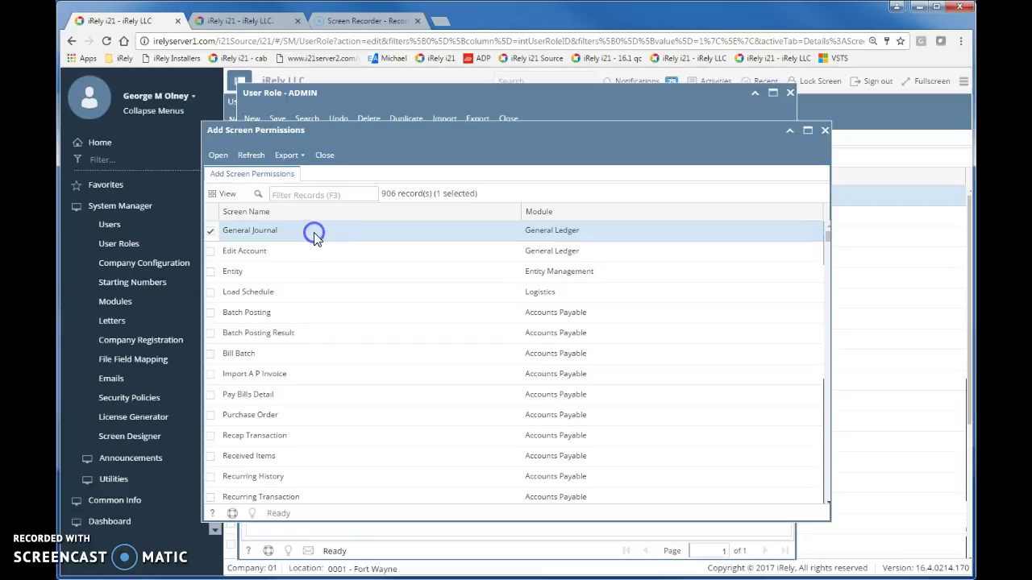
double_click(314, 234)
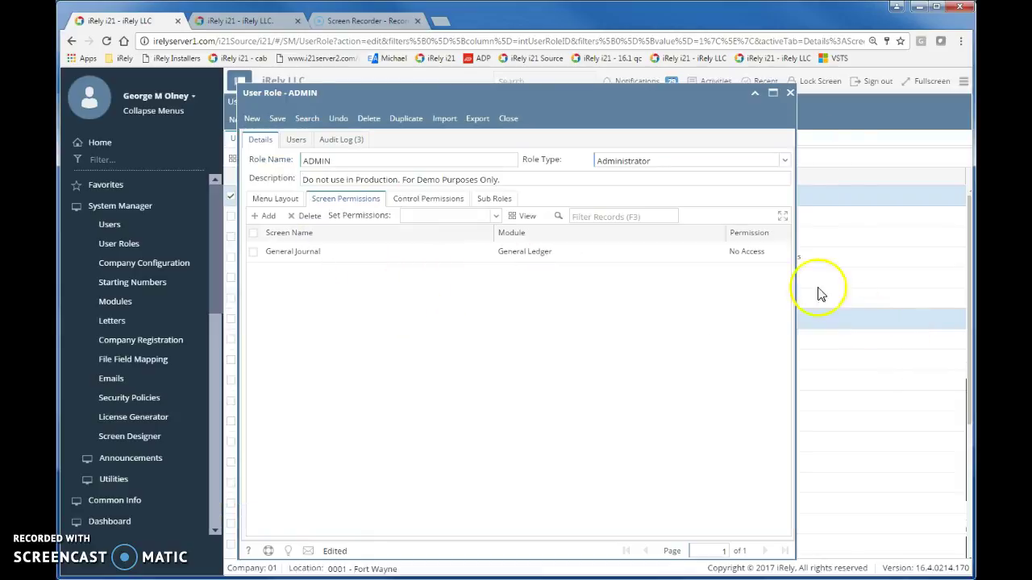
click(779, 255)
click(786, 254)
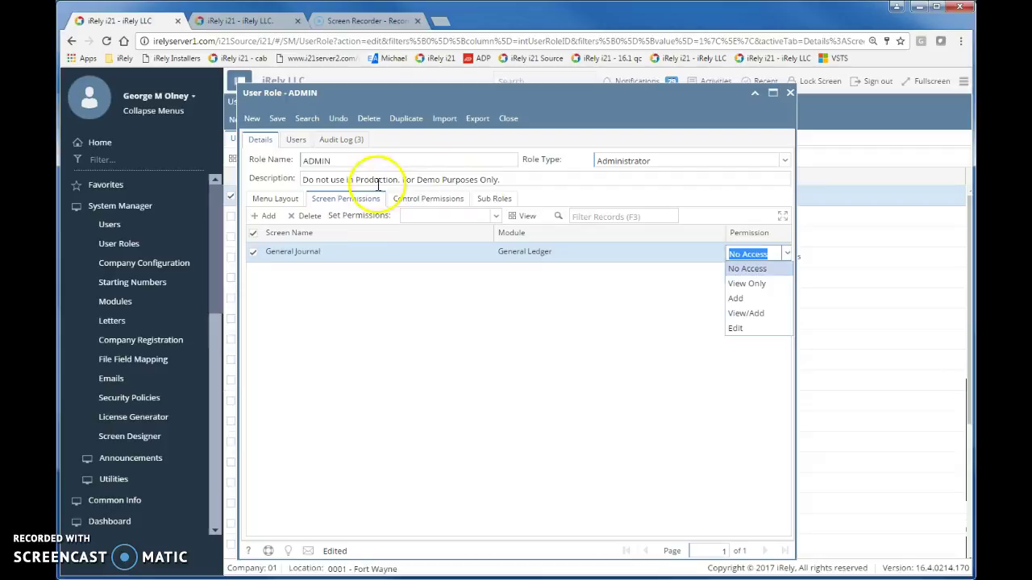
Filter the controls available for the ADMIN role's control permissions by screen name "general", close the list and return to the menu layout
click(421, 200)
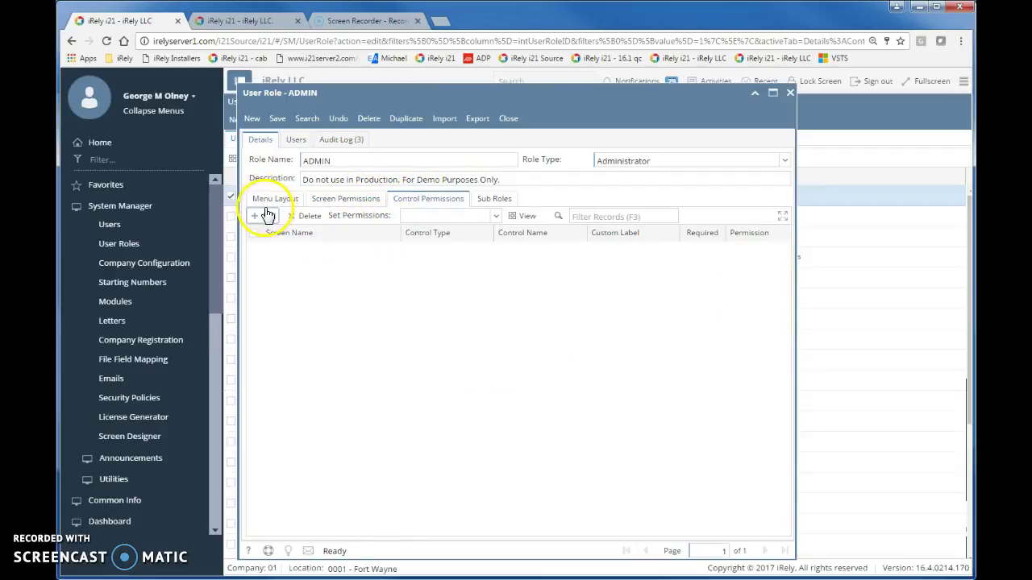
click(266, 216)
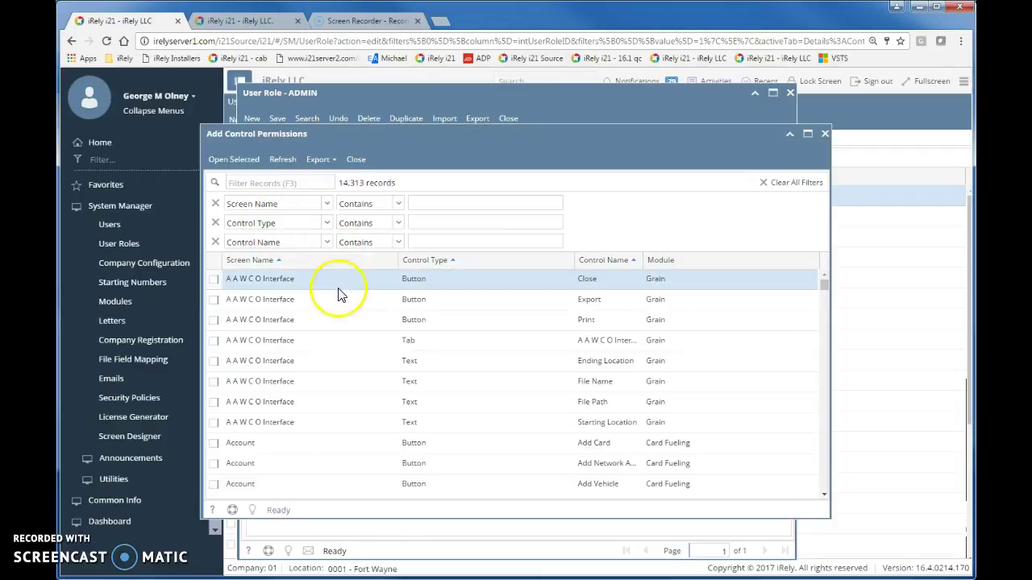
click(448, 203)
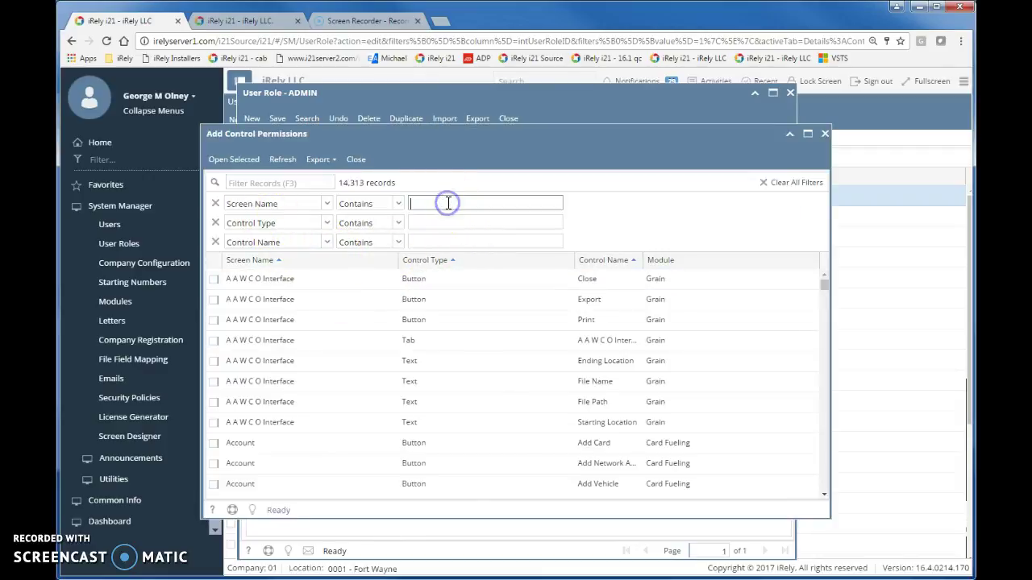
text(general)
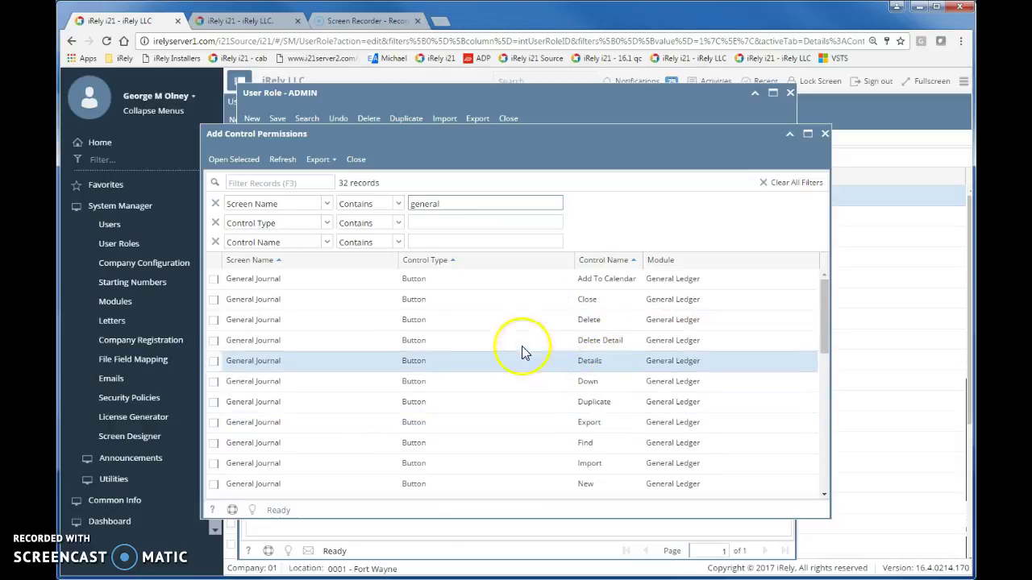
click(356, 160)
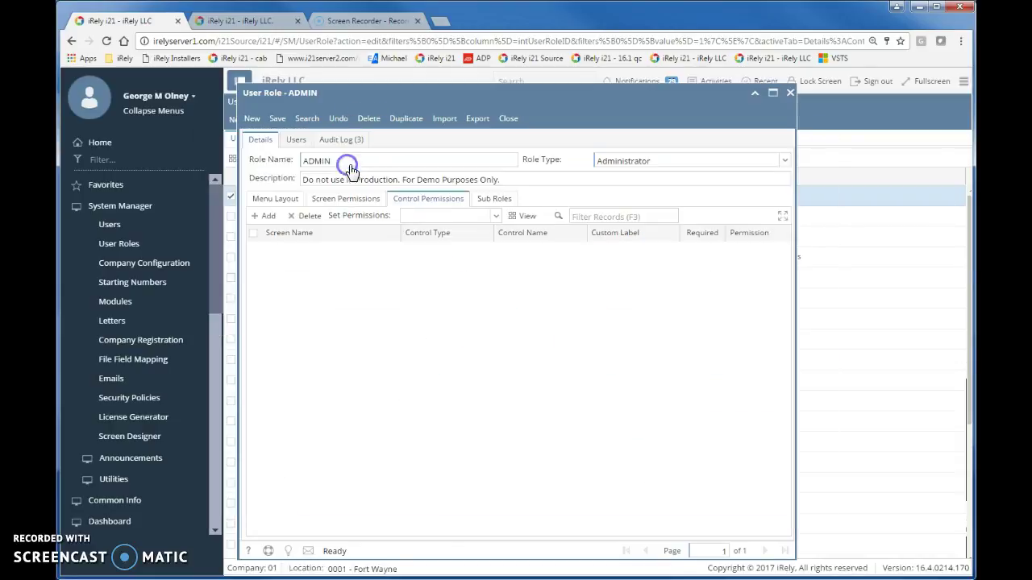
click(346, 198)
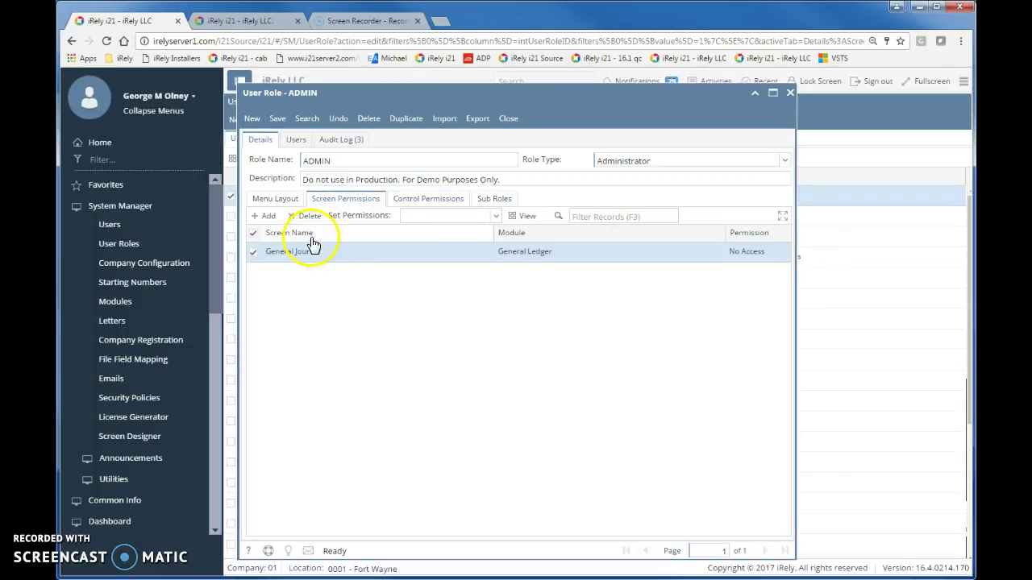
click(274, 199)
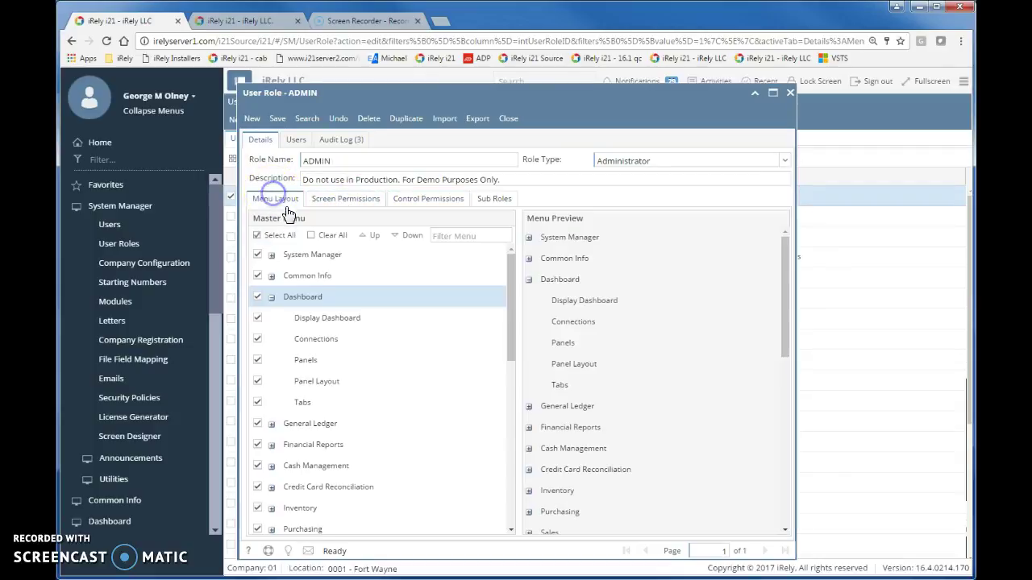